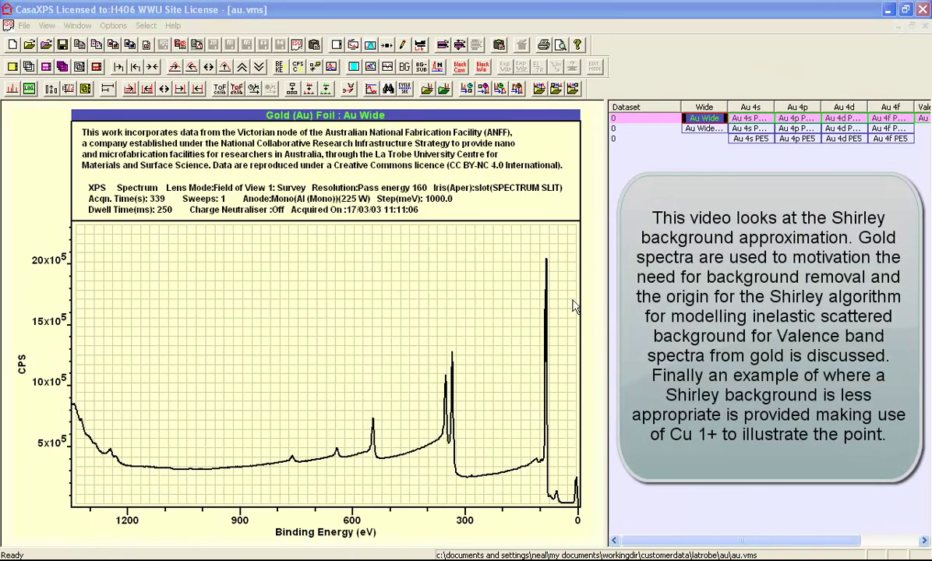
Zoom into the low binding energy survey, then show Au VB PE20 with Quantification Parameters open
left_click_drag(400, 240, 585, 506)
left_click(500, 389)
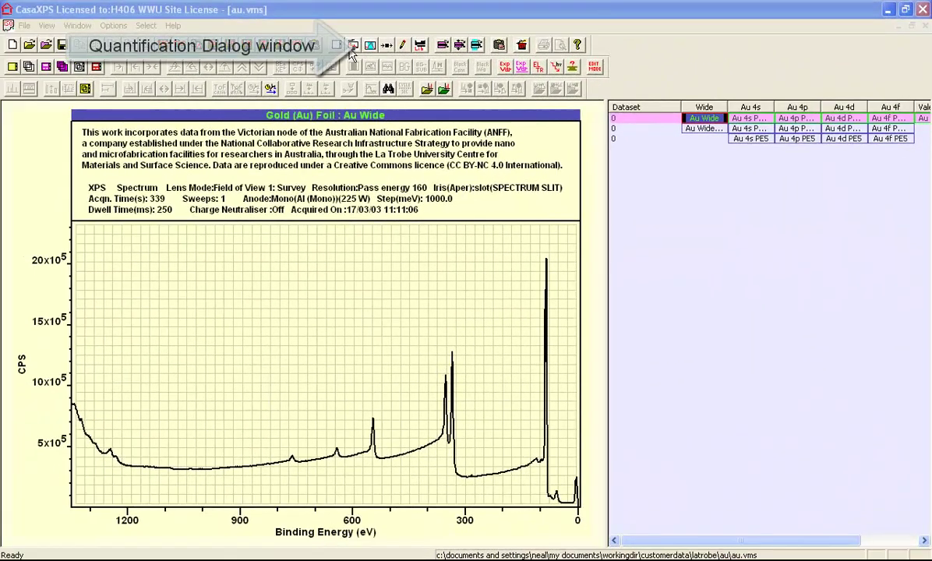
left_click(353, 46)
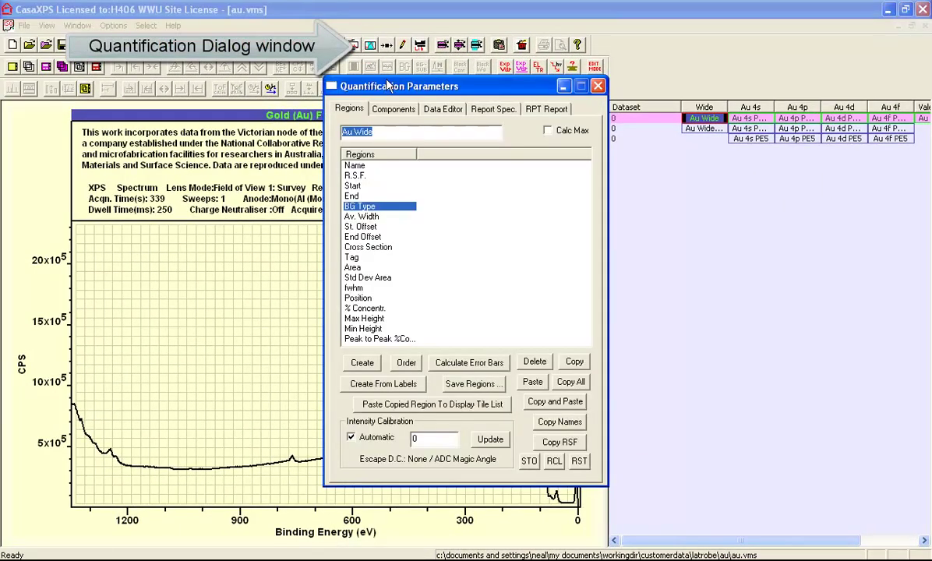
left_click_drag(372, 89, 682, 156)
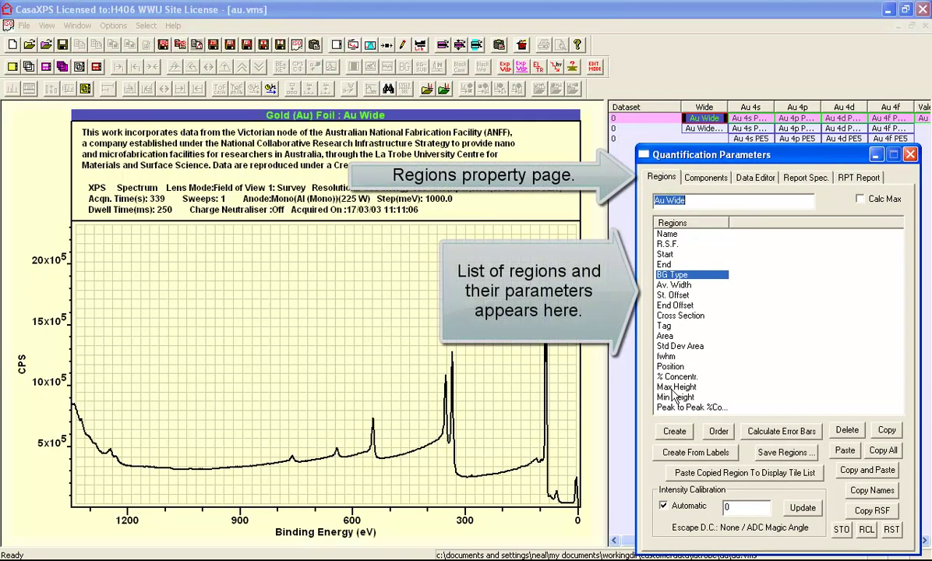
left_click(926, 121)
left_click(926, 121)
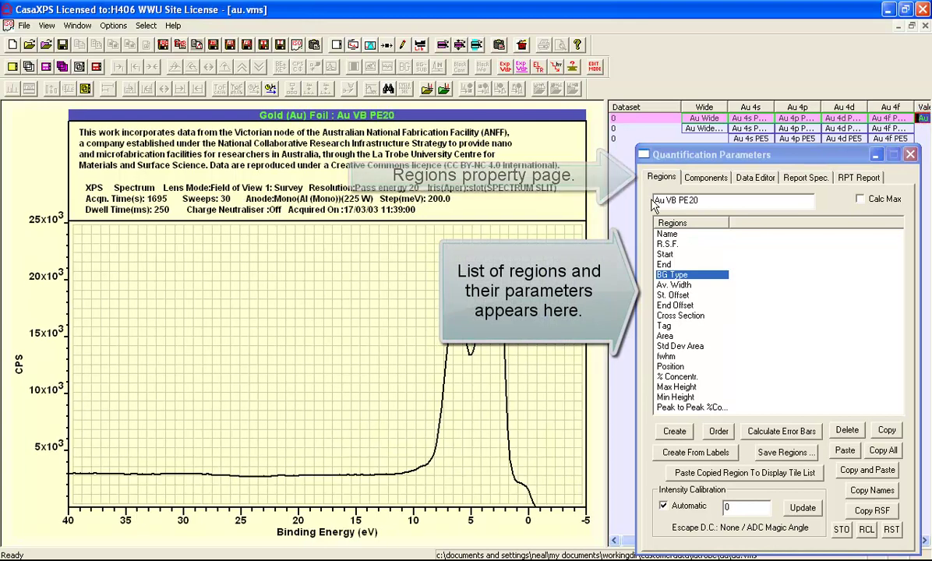
Create a Valence Band region spanning 13.2077 to -2 eV
left_click(678, 434)
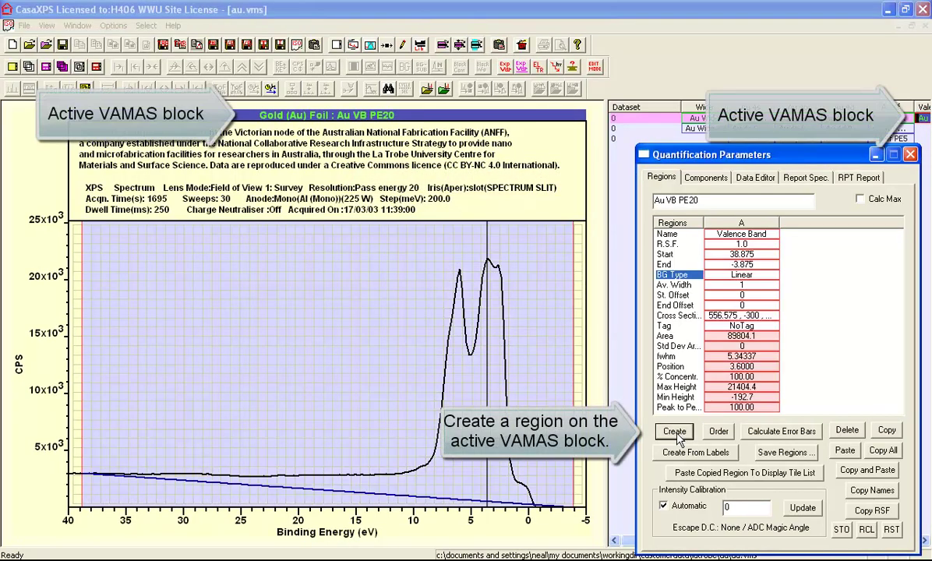
left_click(756, 243)
left_click(750, 254)
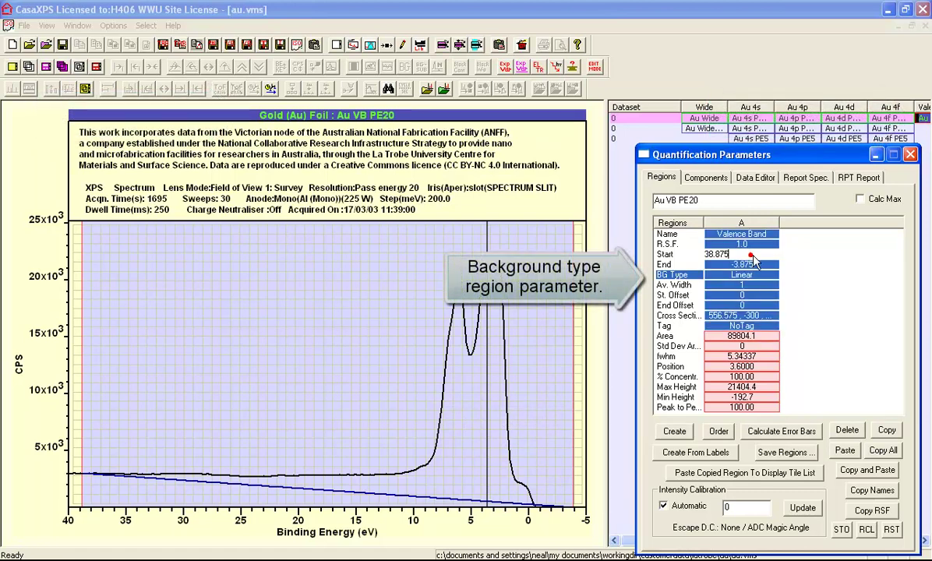
left_click(758, 265)
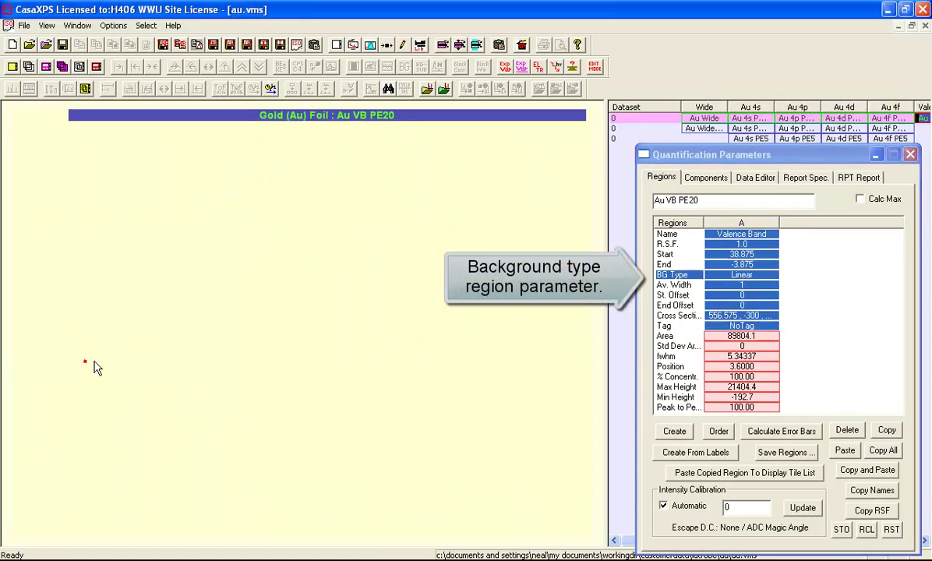
left_click_drag(94, 368, 376, 357)
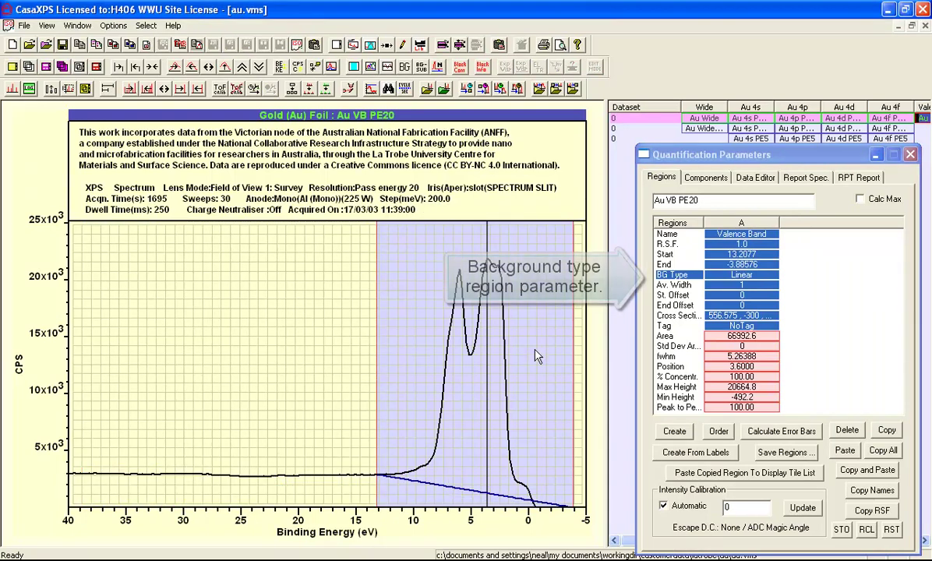
left_click(567, 356)
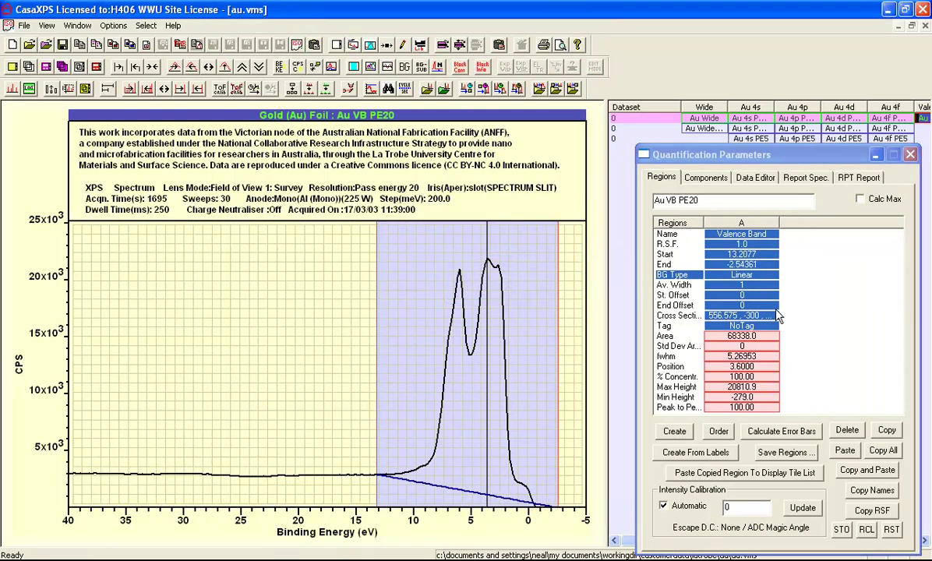
left_click(709, 265)
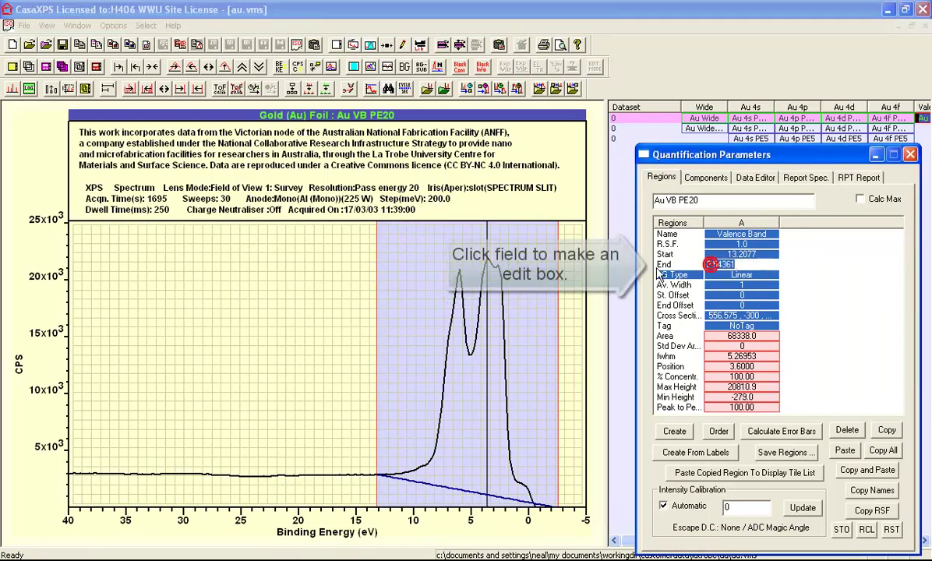
type("-2")
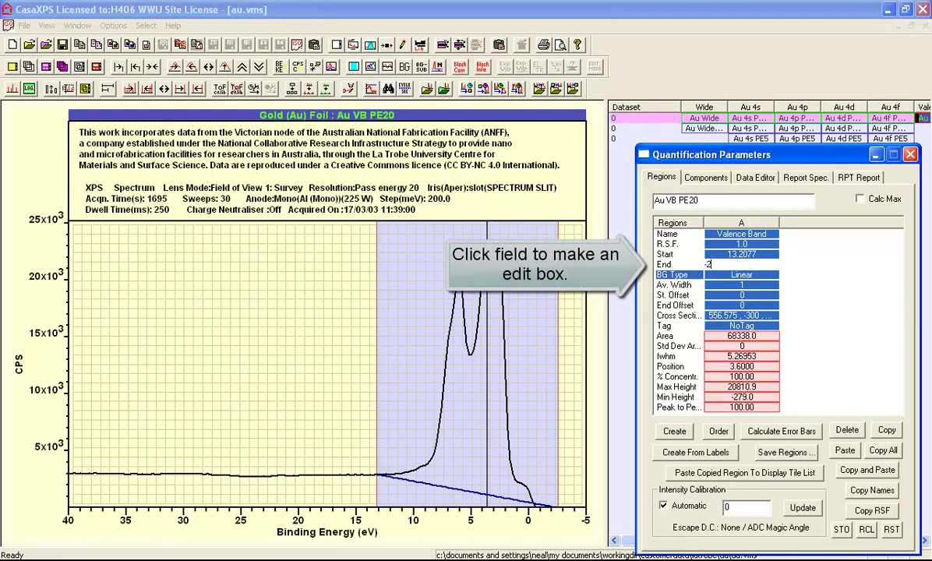
left_click(754, 275)
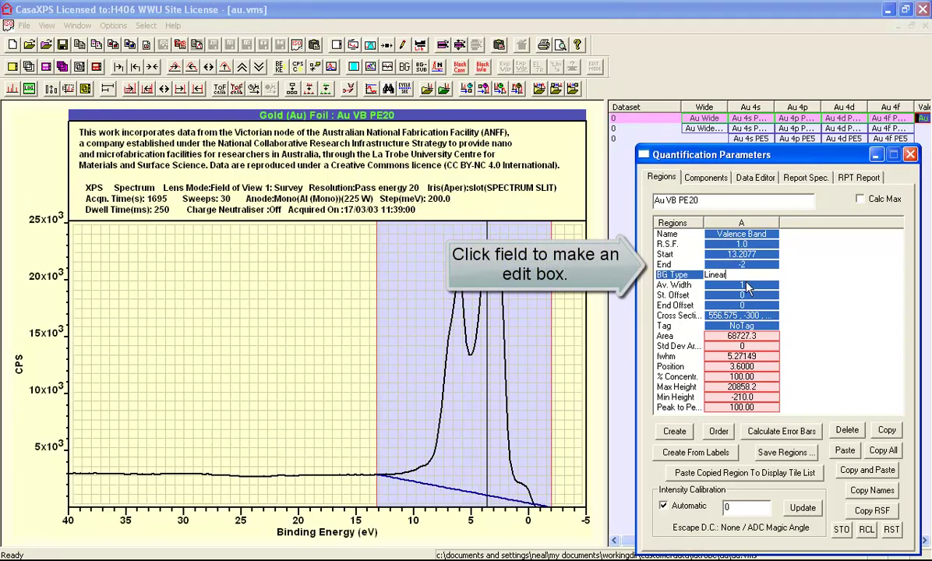
Change the region's background type from Linear to Shirley
double_click(738, 275)
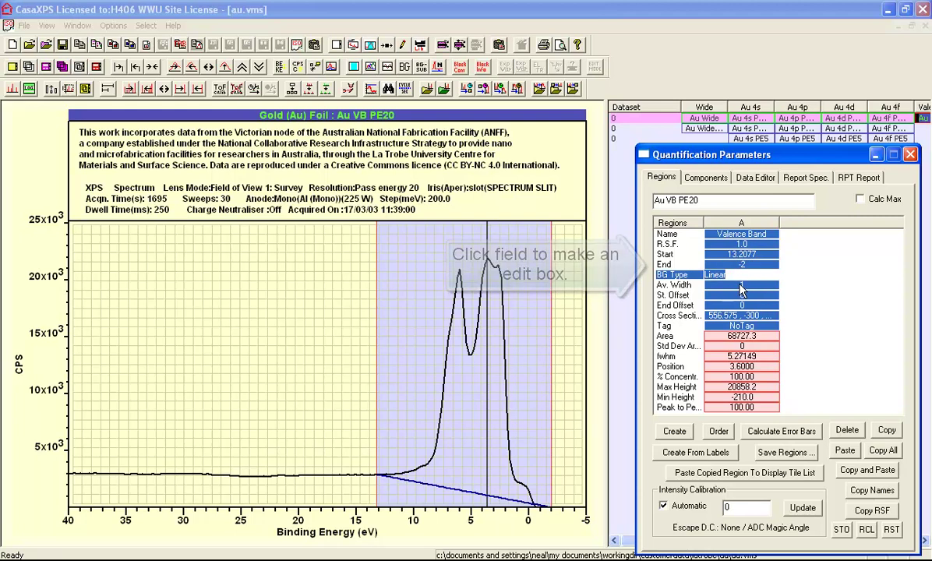
type("s")
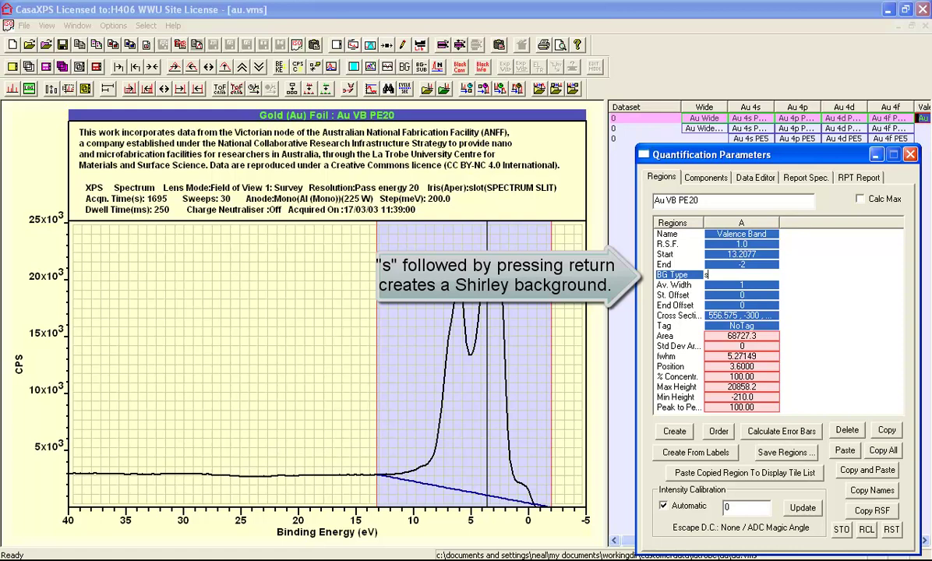
key("Return")
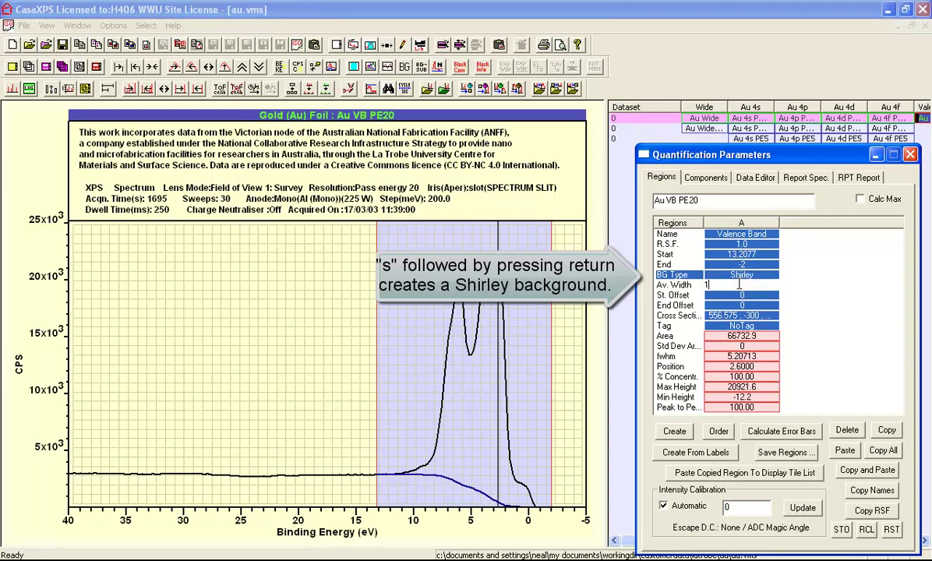
left_click(310, 442)
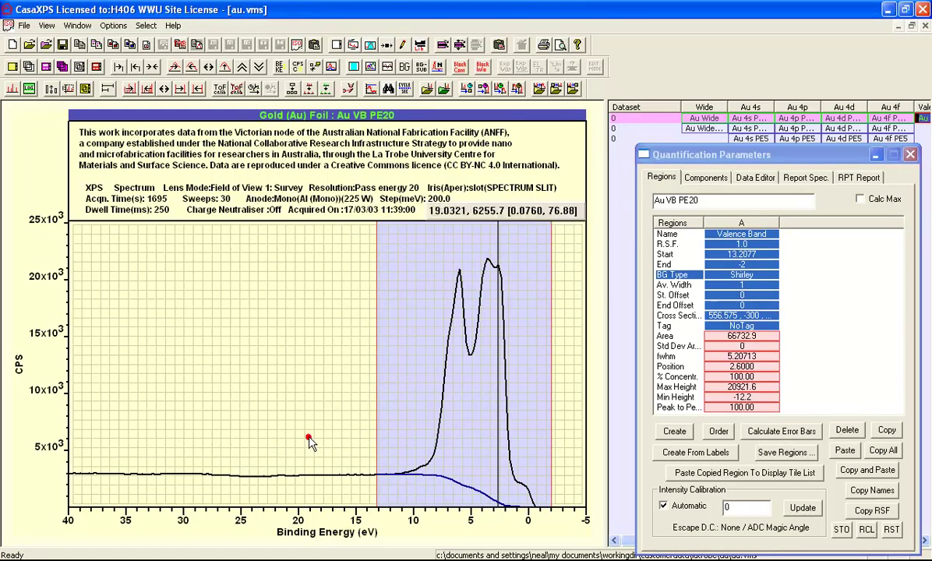
Zoom into the valence band base to reveal the Shirley background between 16 and -4 eV
left_click_drag(309, 442, 554, 496)
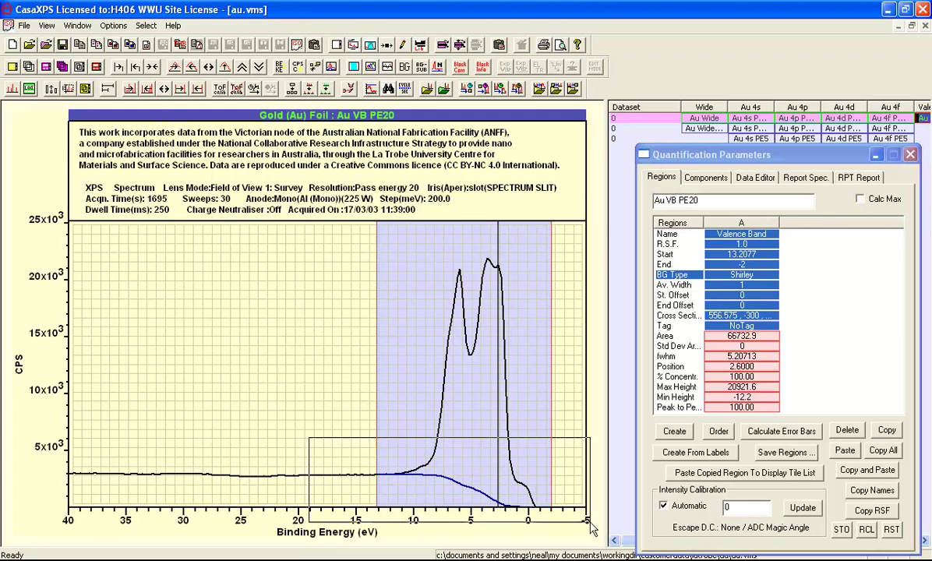
left_click(347, 465)
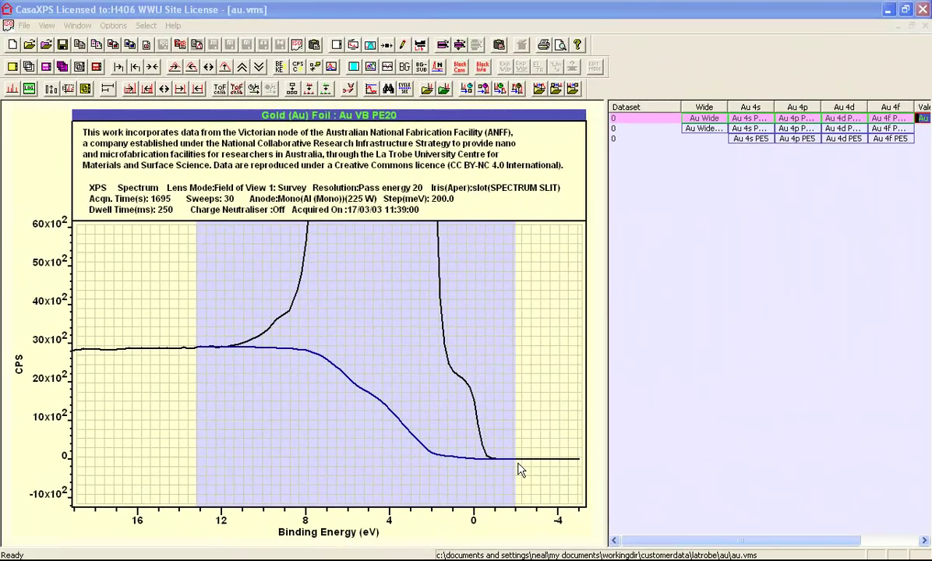
left_click(78, 26)
left_click(91, 97)
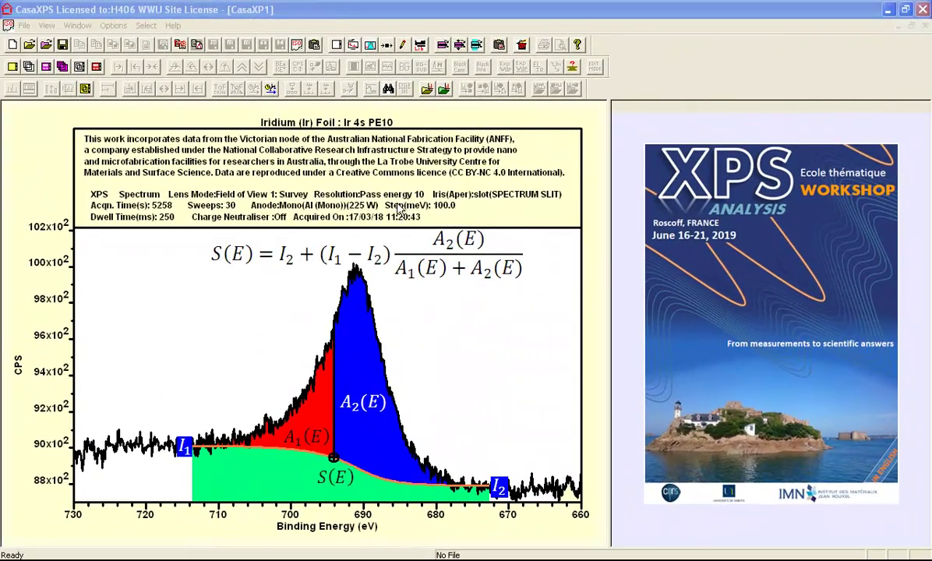
left_click(77, 25)
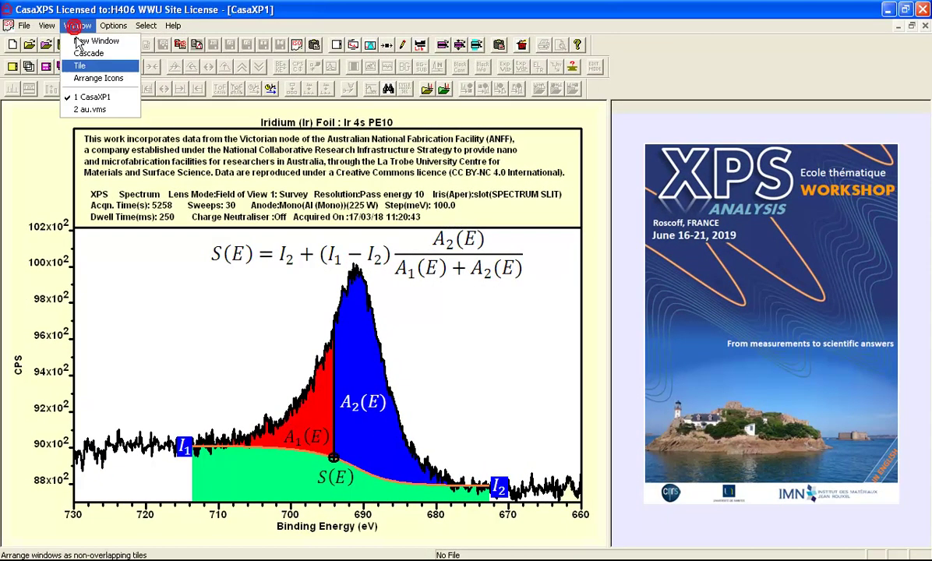
Return to the Au VB PE20 window and rescale intensity to show both full peaks
left_click(89, 110)
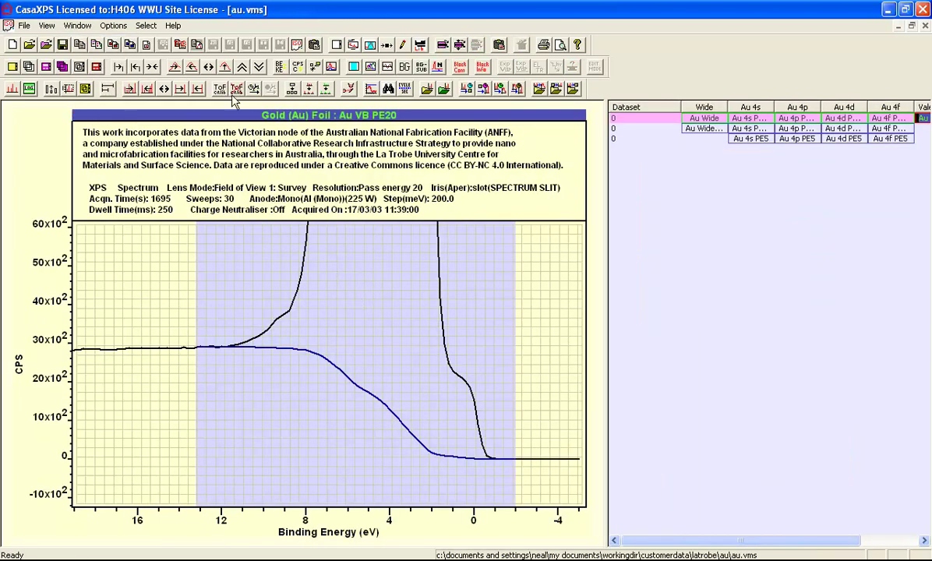
left_click(224, 67)
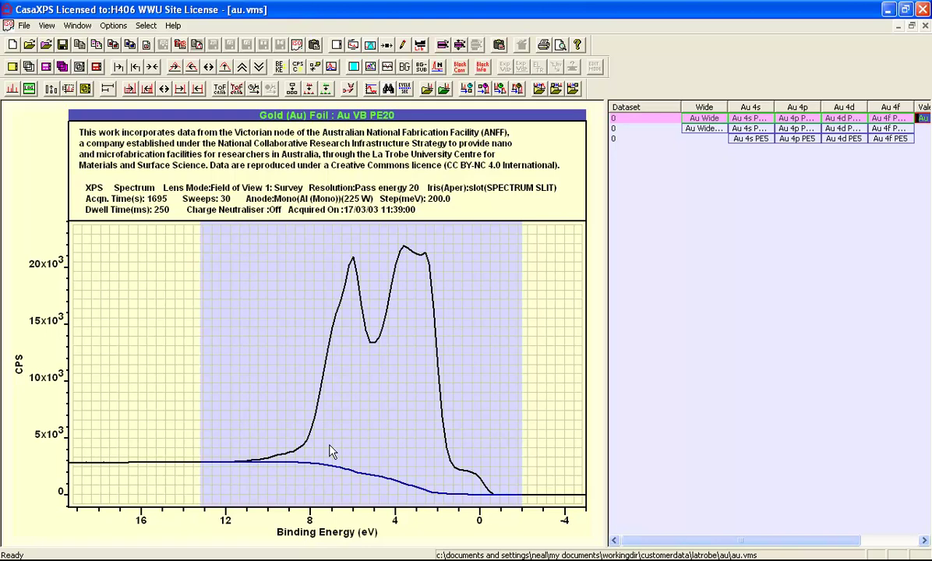
View the Au 4p and Au 4d spectra, then return to Au VB PE20
left_click(783, 118)
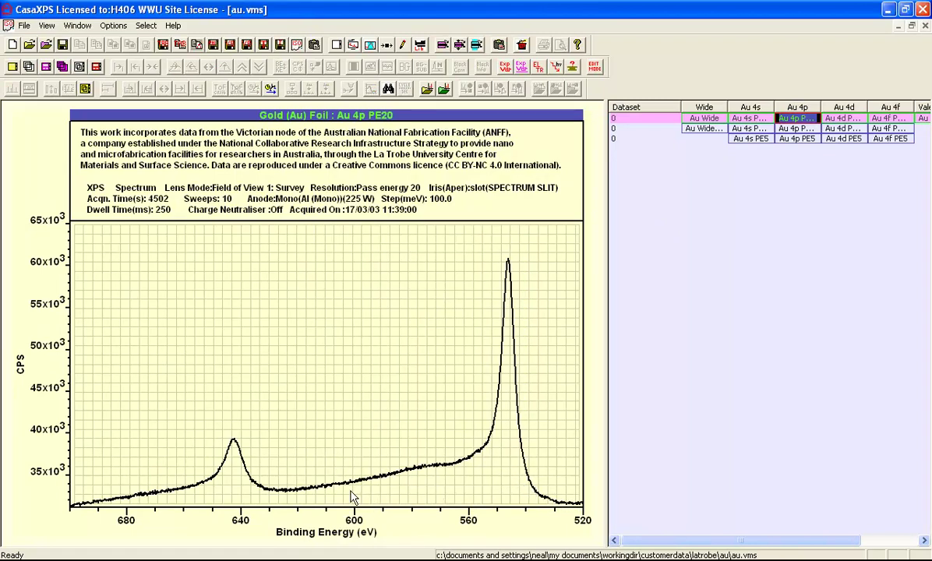
left_click(842, 118)
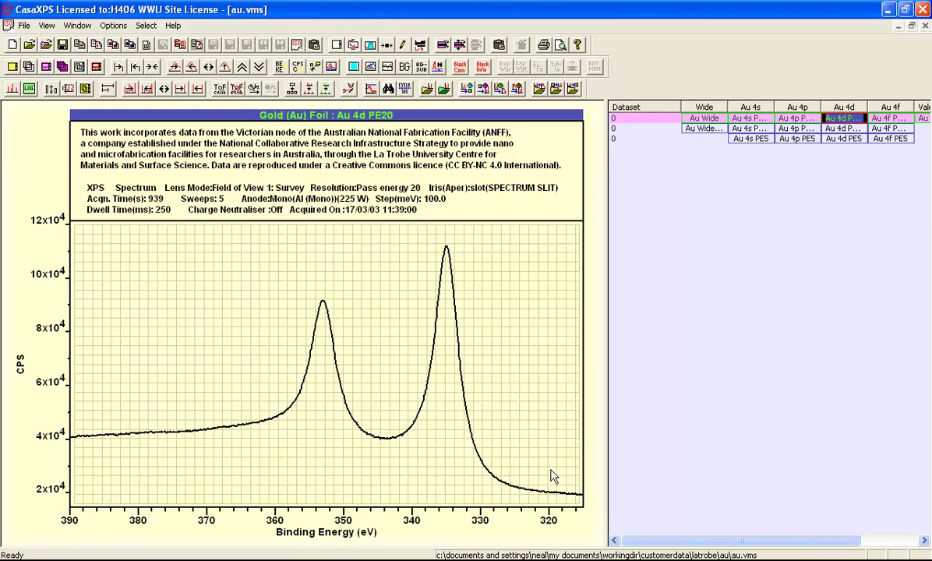
left_click(925, 119)
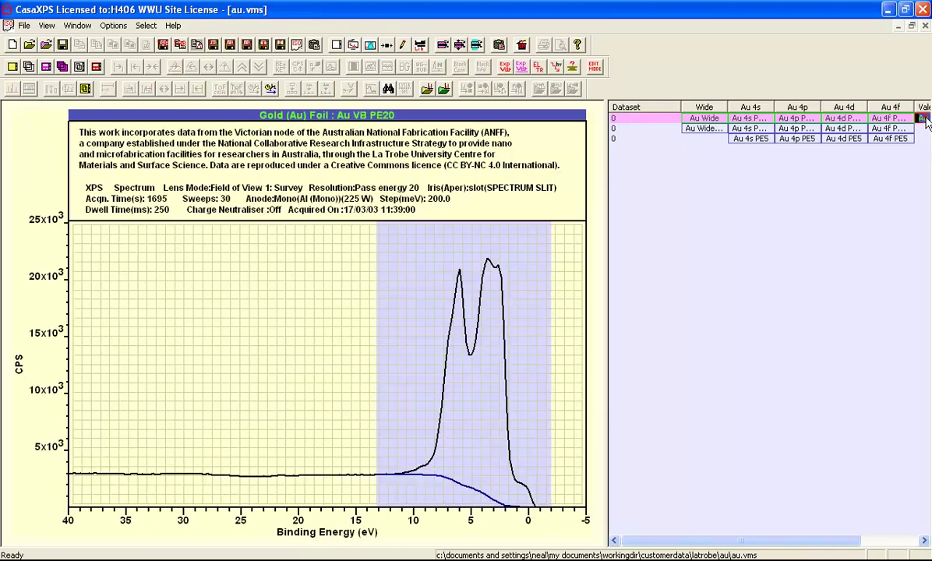
Create a Shirley region on Au 4d with its start dragged to about 368.6 eV
left_click(795, 119)
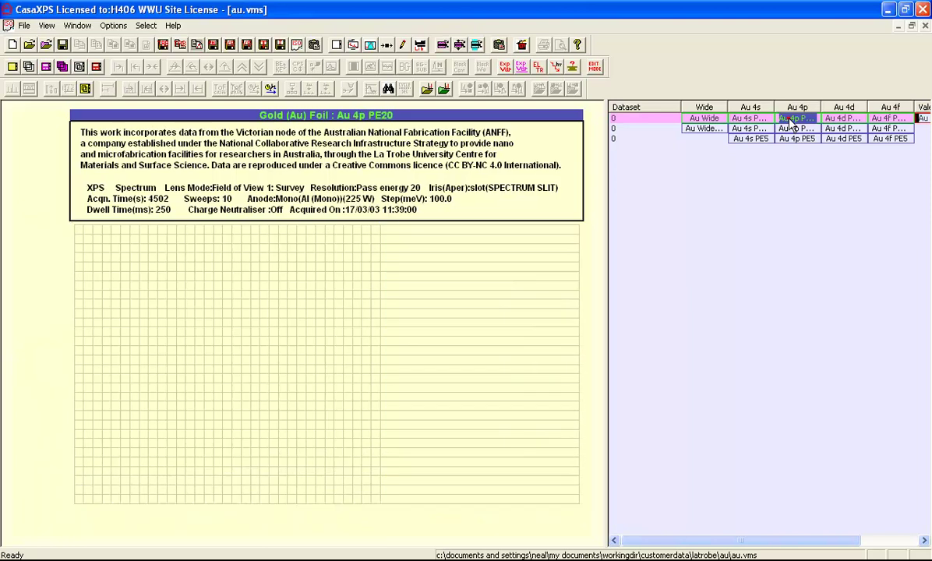
left_click(843, 118)
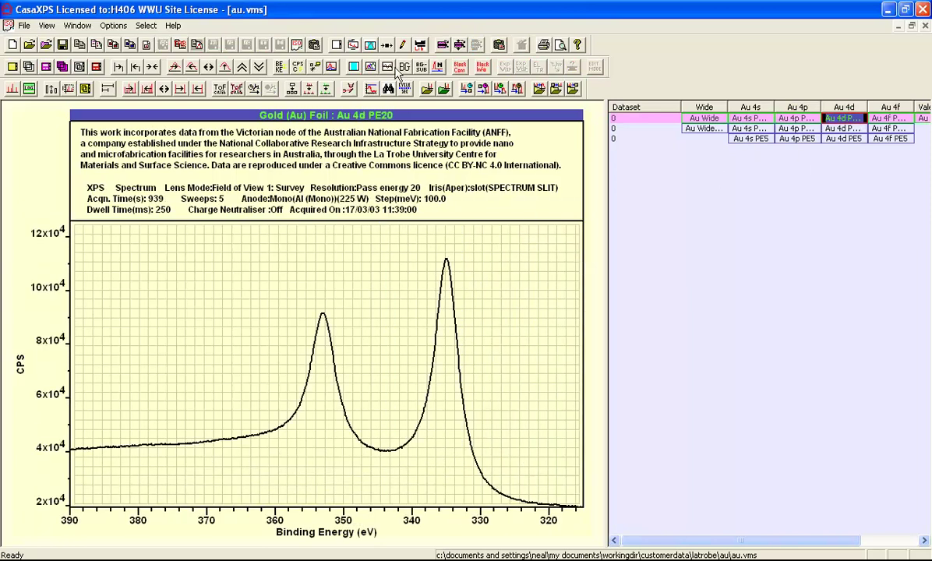
left_click(353, 44)
left_click_drag(371, 92, 654, 127)
left_click(654, 394)
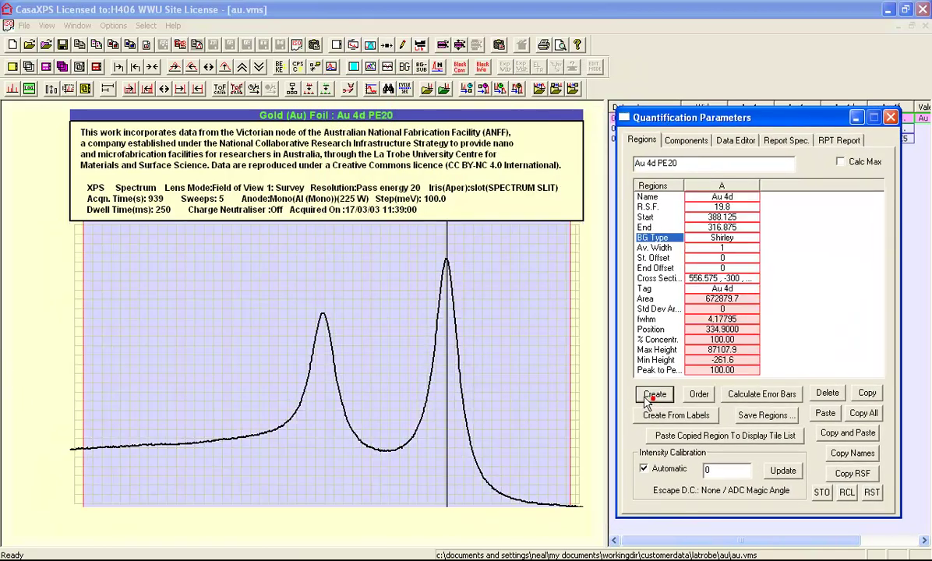
left_click(107, 413)
left_click_drag(228, 417, 229, 417)
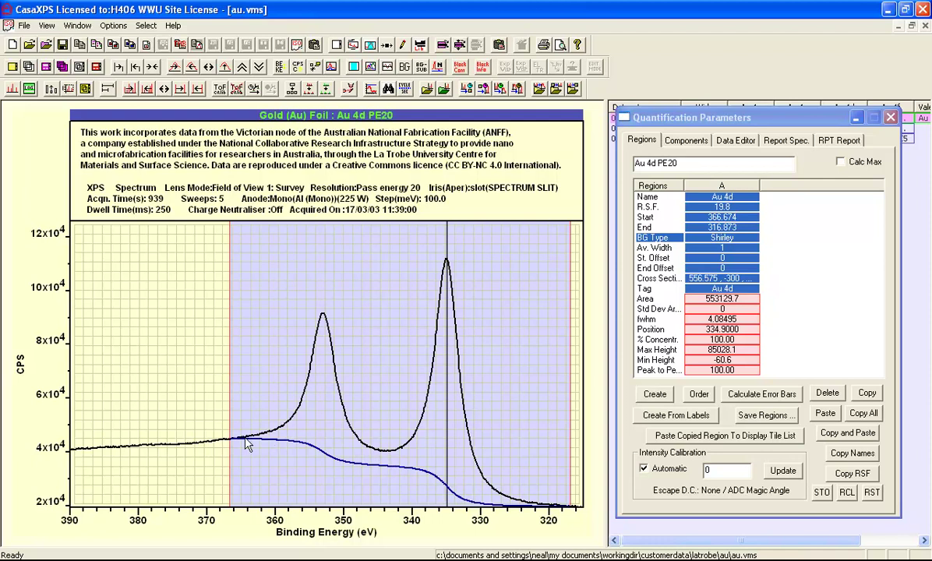
left_click_drag(239, 443, 220, 452)
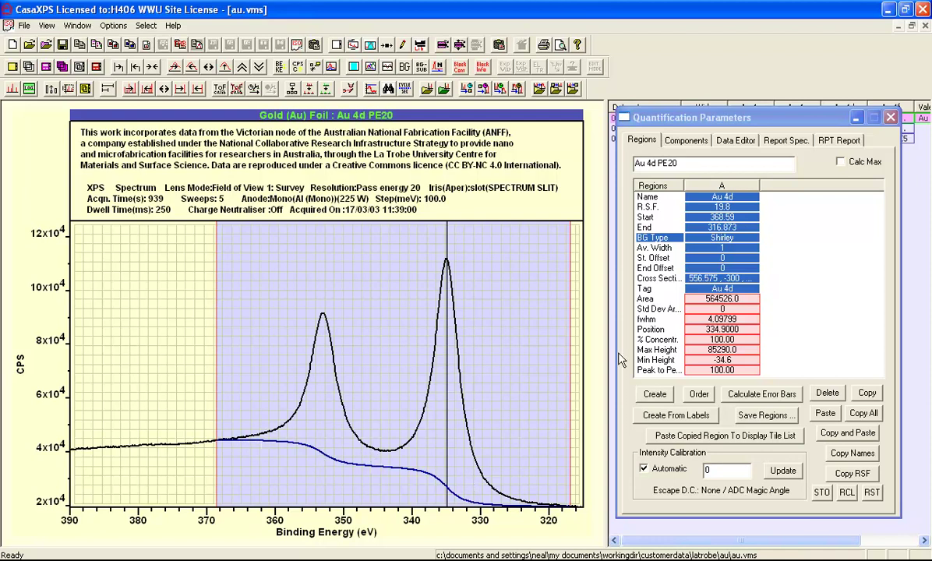
left_click(923, 119)
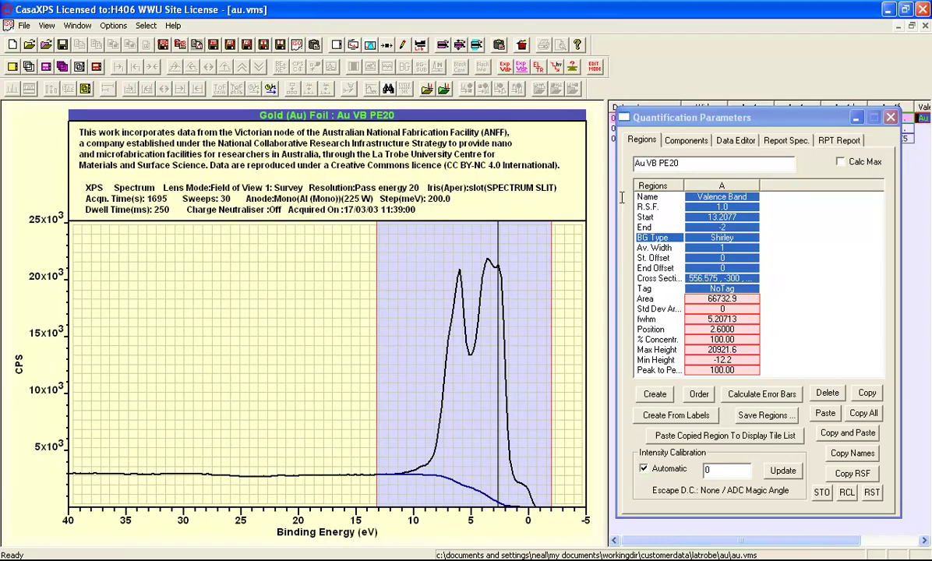
left_click_drag(706, 120, 713, 158)
Zoom the Au Wide survey to about 635–245 eV and close Quantification Parameters
left_click(705, 118)
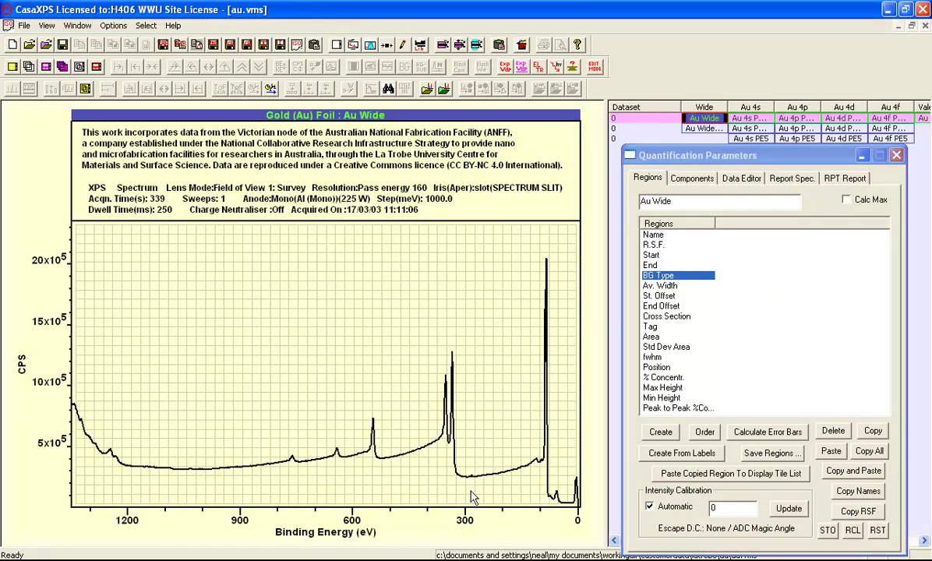
left_click_drag(484, 488, 316, 316)
left_click(343, 342)
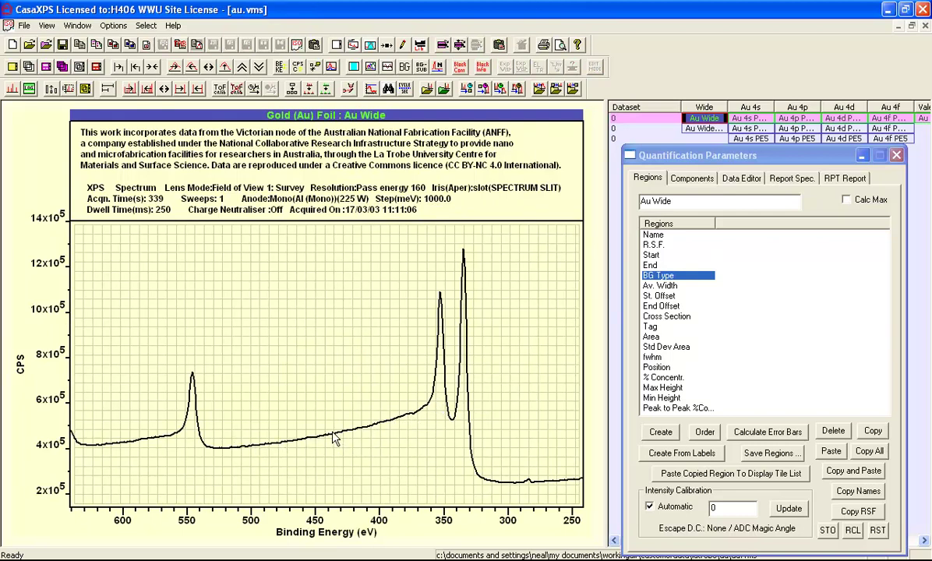
key("Escape")
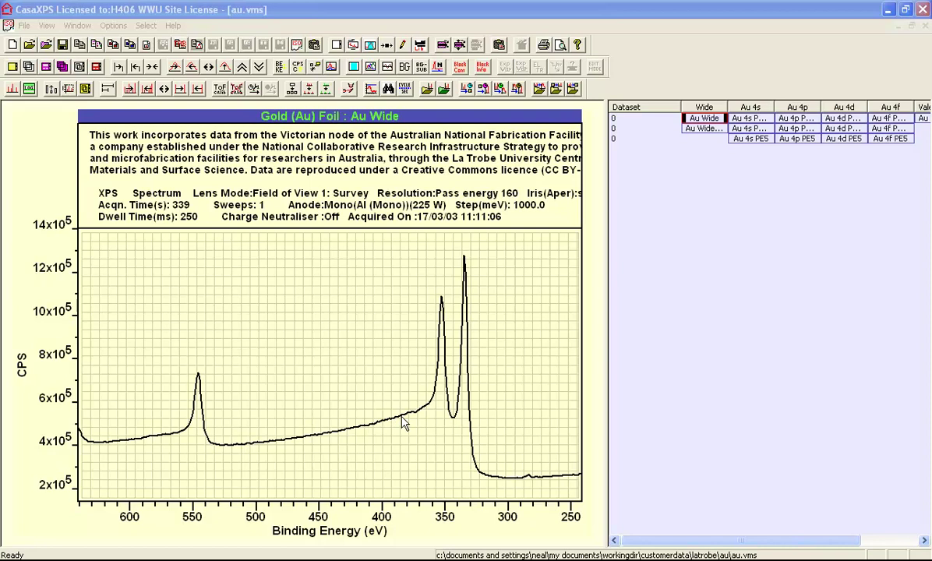
left_click(77, 25)
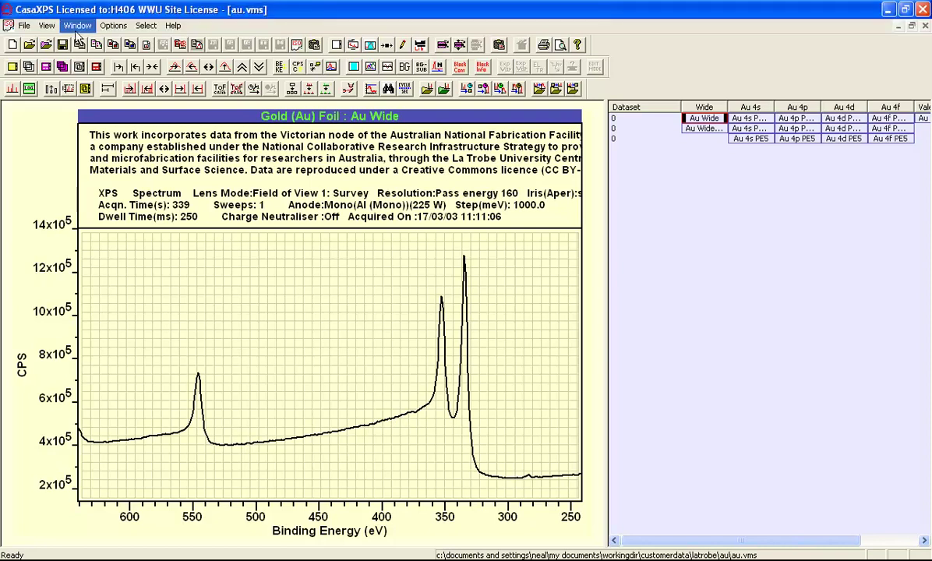
Switch to the 8-04-2013.vms Cu 2p spectrum and zoom in around the fitted peak
left_click(80, 124)
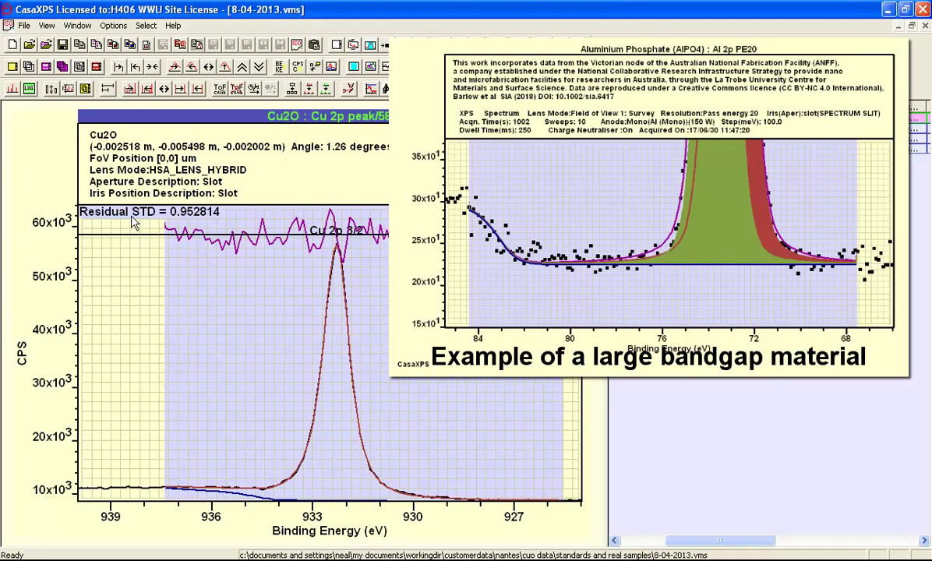
left_click_drag(132, 223, 558, 515)
left_click(480, 370)
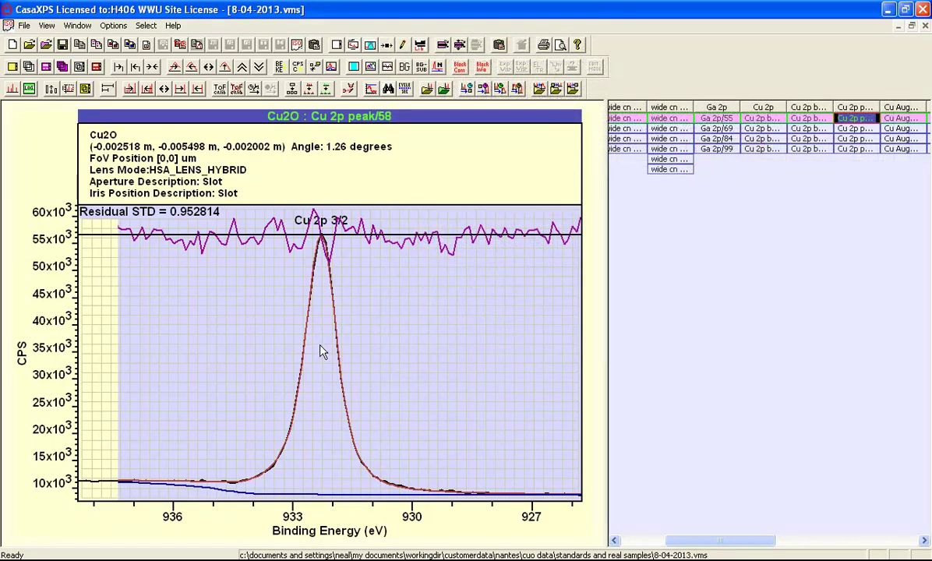
Create a new document holding two copies of the Cu 2p peak/58 block
left_click(13, 45)
left_click(466, 45)
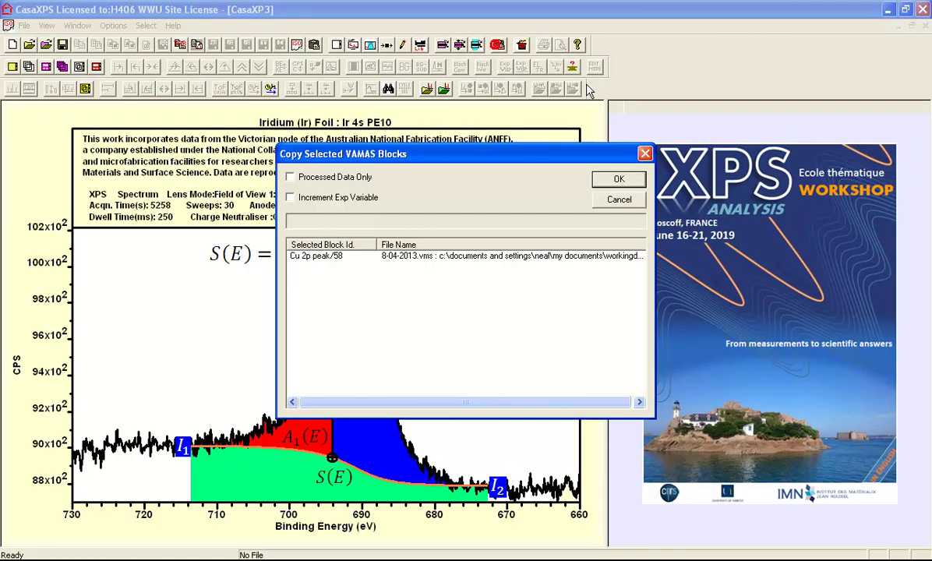
left_click(619, 178)
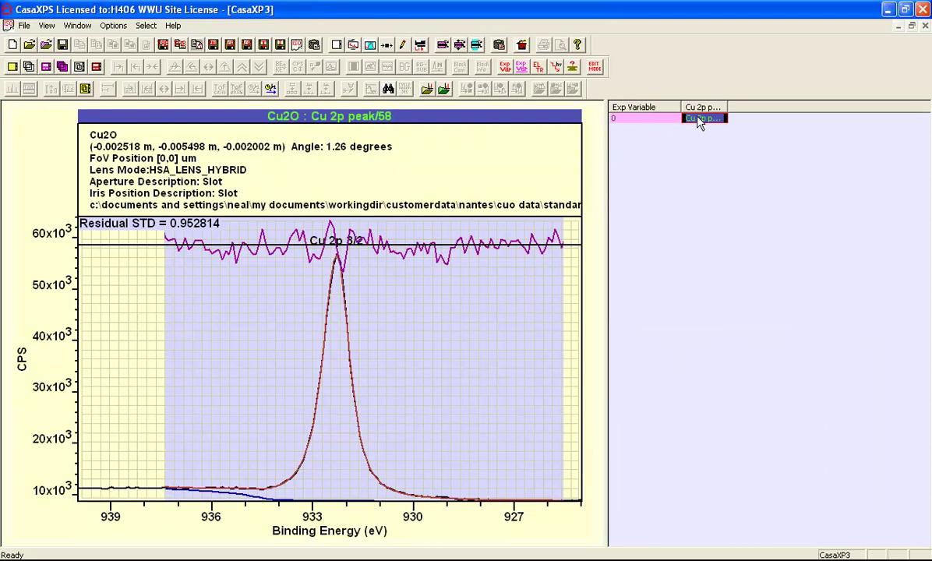
left_click(475, 45)
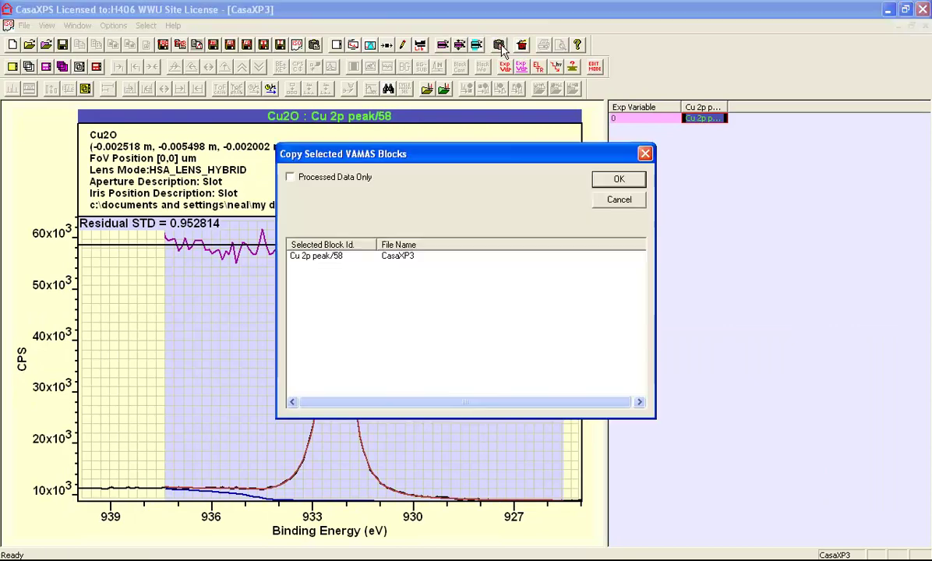
left_click(618, 177)
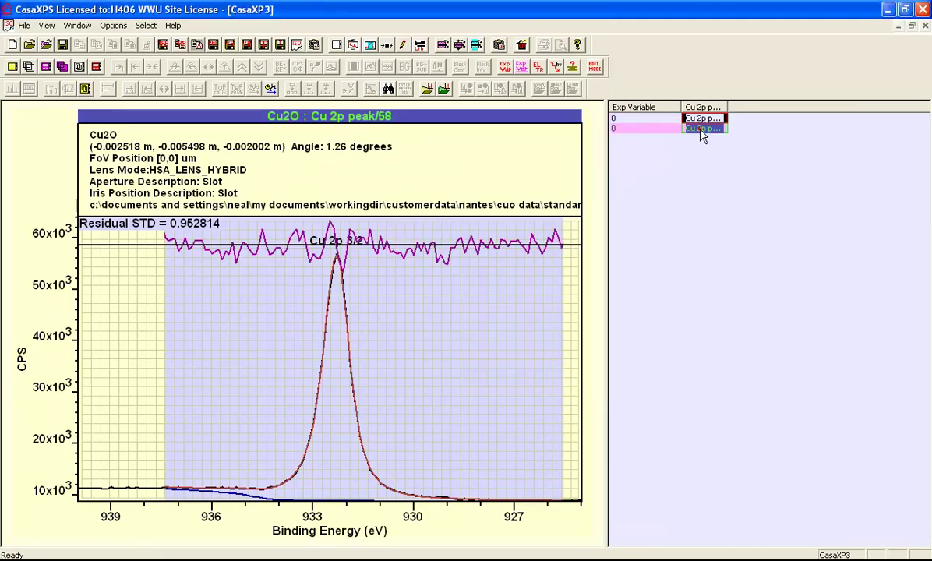
Set one copy's region background type to Shirley
left_click(209, 265)
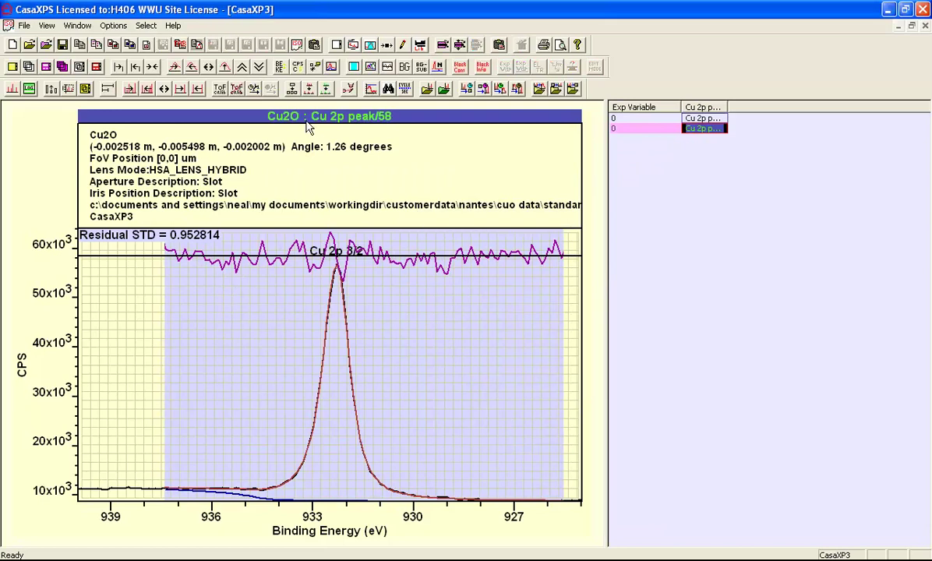
left_click(371, 44)
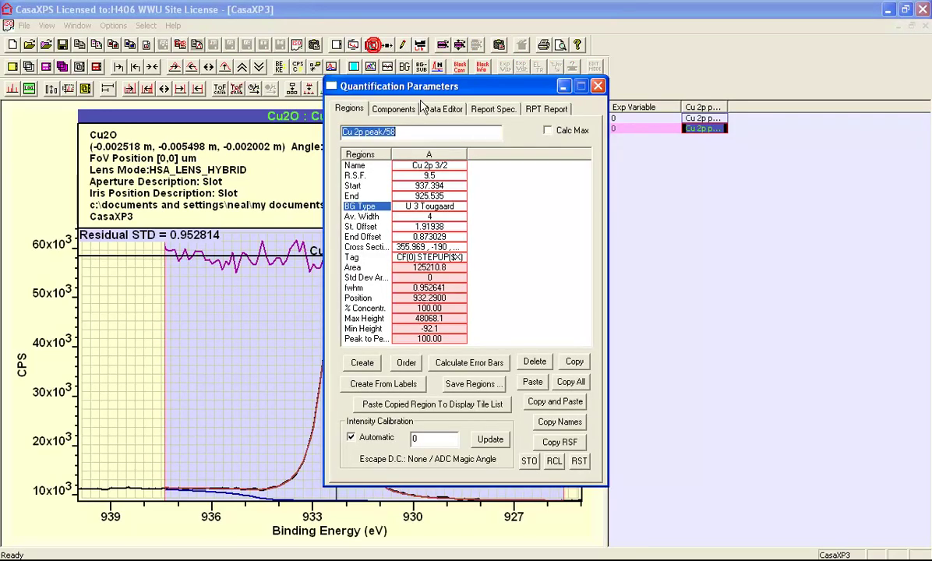
left_click_drag(399, 86, 674, 158)
left_click(710, 278)
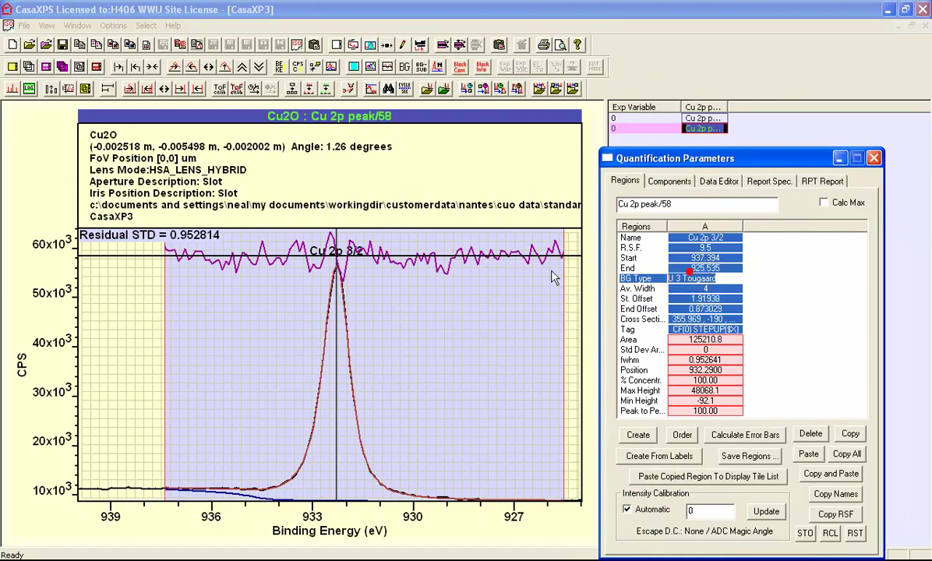
type("Shirley")
key("Return")
Select both Cu 2p copies and overlay them in one plot
left_click_drag(624, 159, 661, 183)
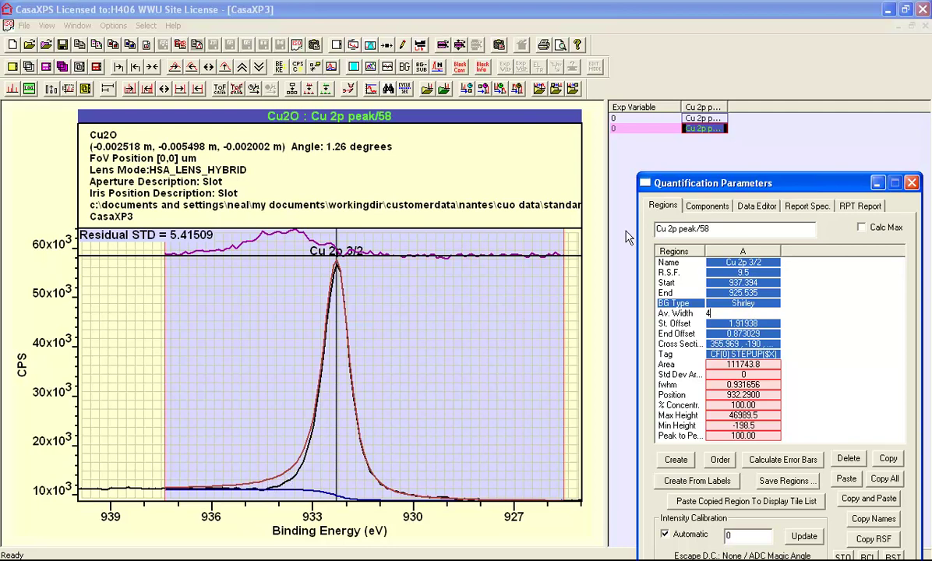
left_click(696, 109)
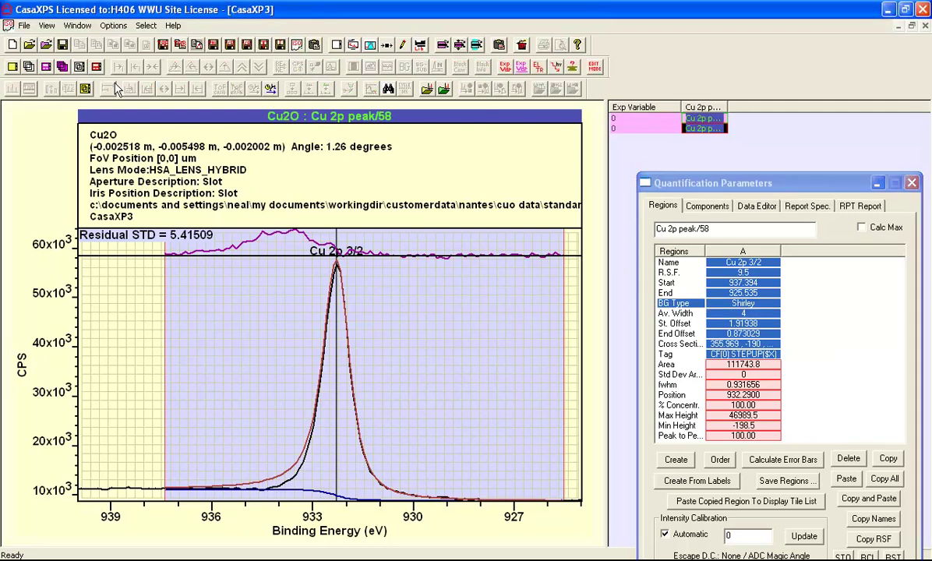
left_click(30, 66)
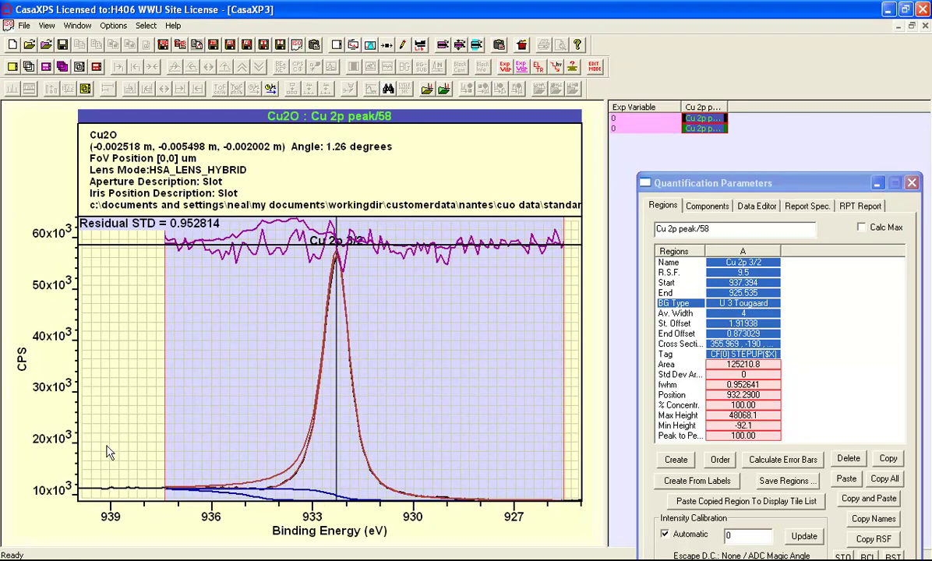
Zoom into the overlaid Cu 2p peak base and reopen Quantification Parameters beside the plot
left_click(912, 183)
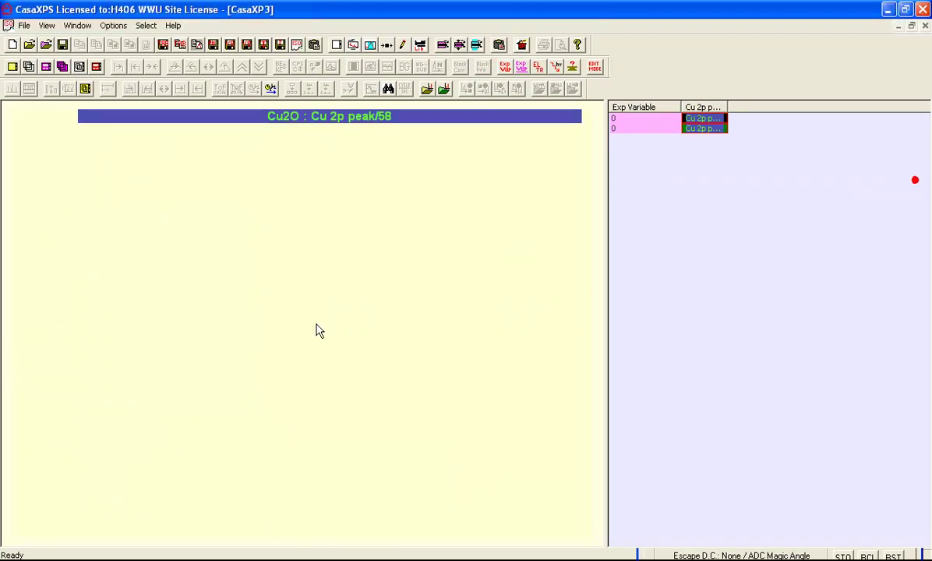
left_click_drag(123, 462, 590, 472)
left_click(526, 476)
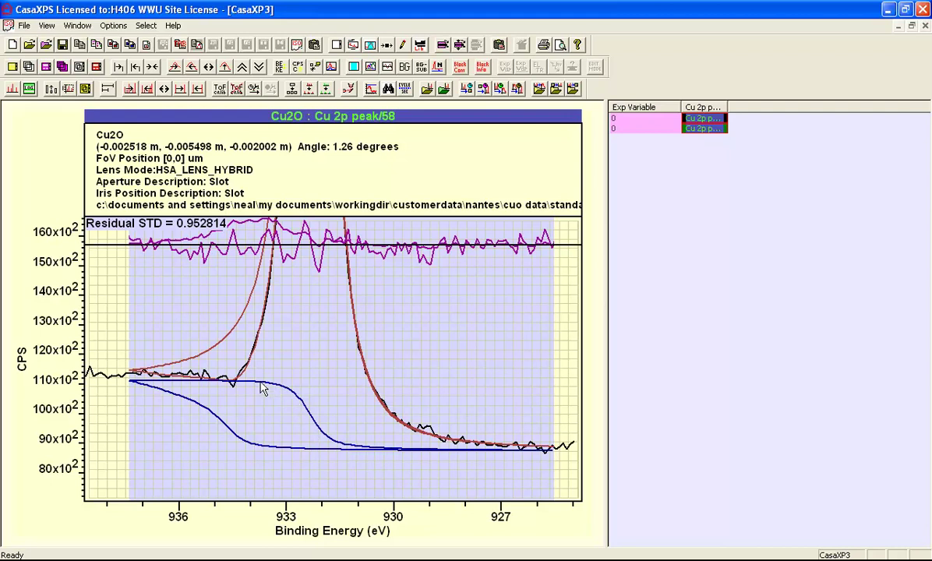
left_click(370, 45)
left_click_drag(405, 86, 673, 116)
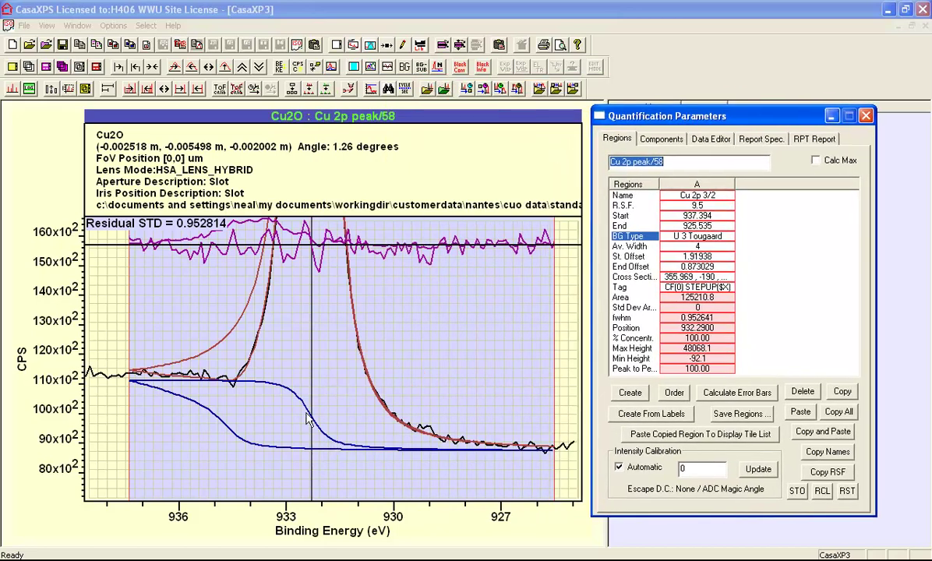